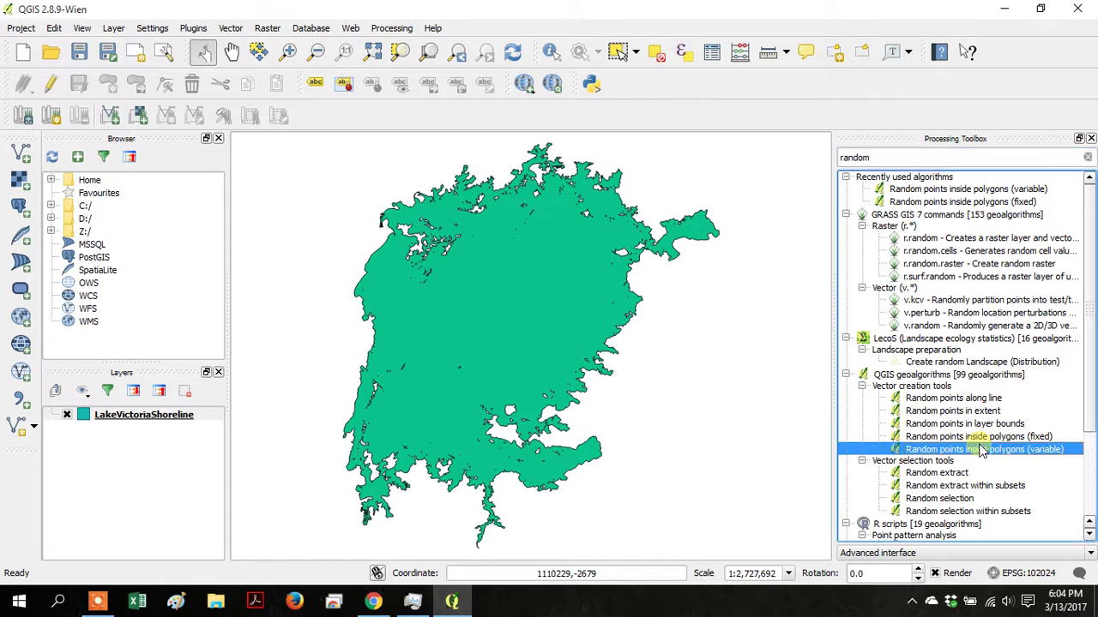
{"action": "double_click", "coordinate": [982, 452]}
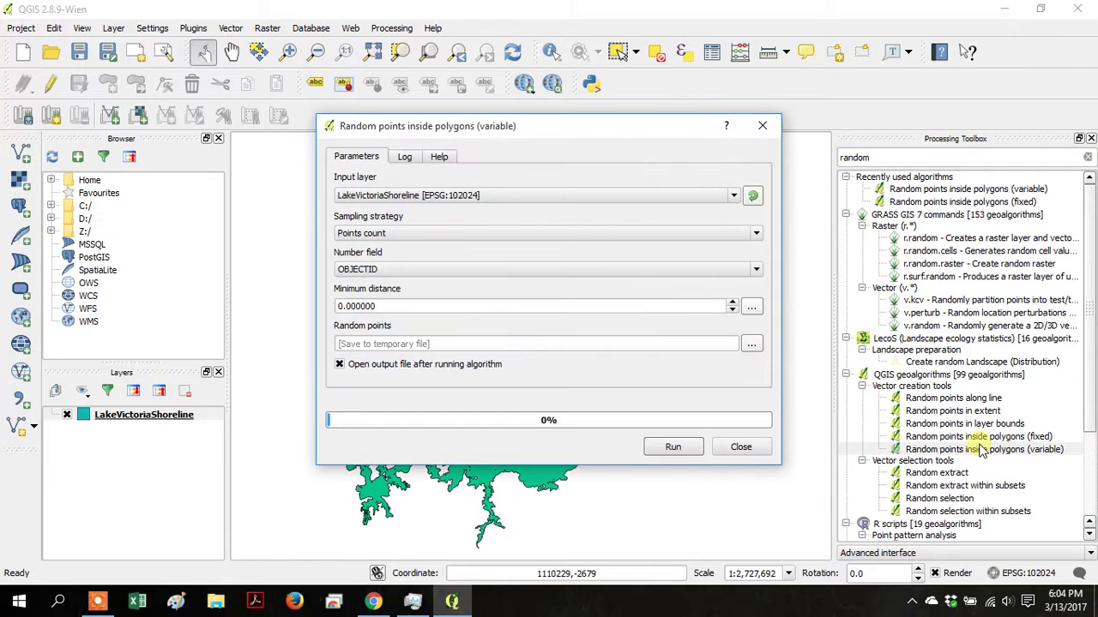
{"action": "left_click", "coordinate": [549, 269]}
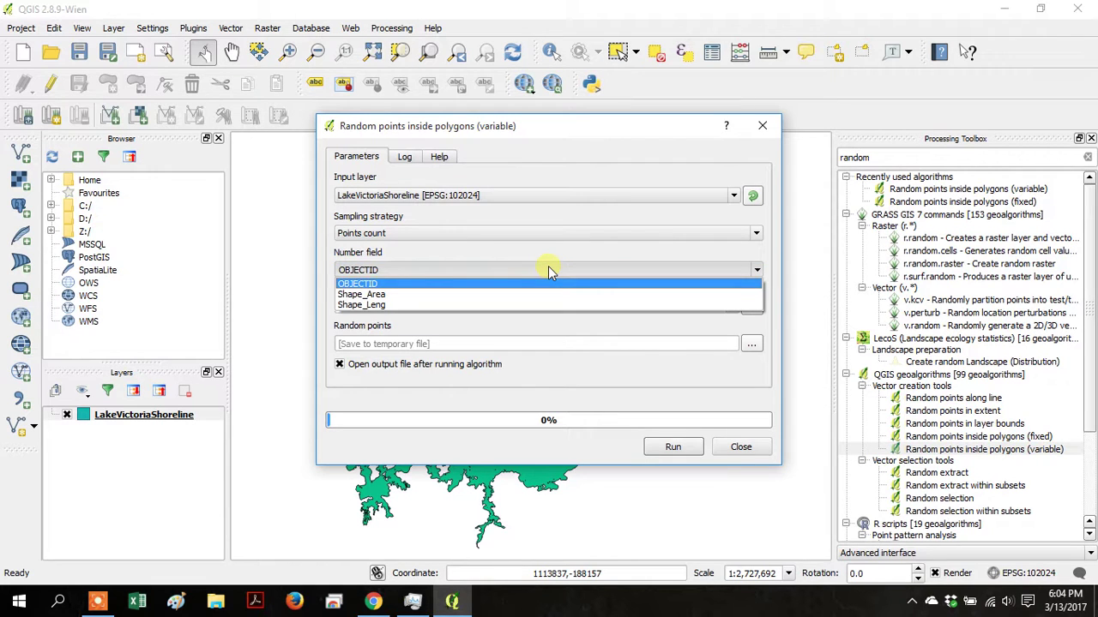
{"action": "left_click", "coordinate": [548, 269]}
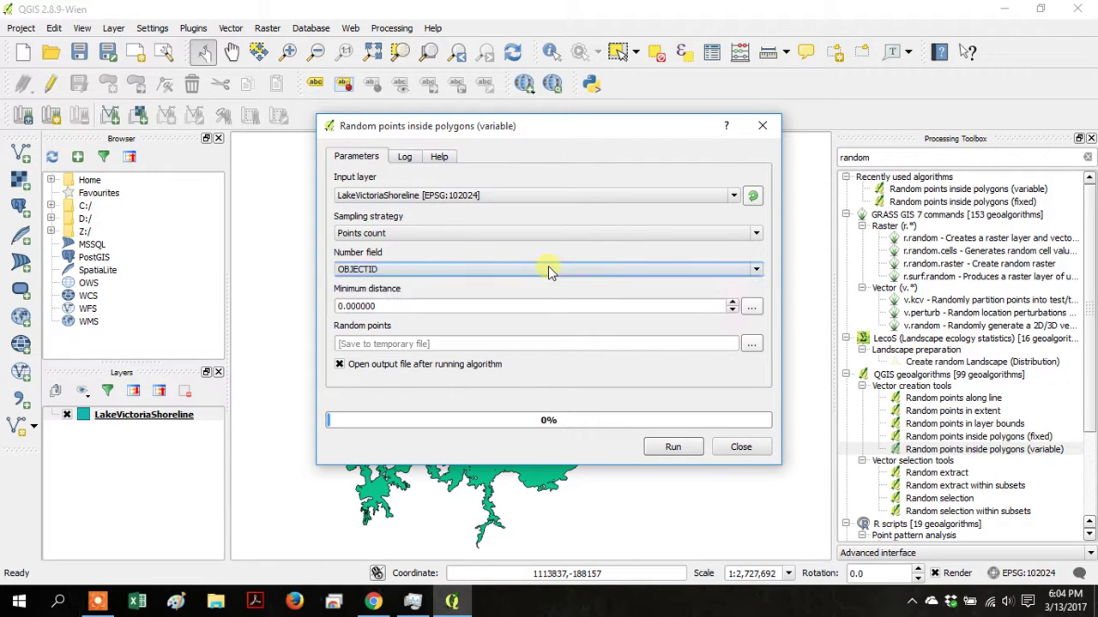
{"action": "left_click", "coordinate": [777, 134]}
Start Random points inside polygons (fixed) on the LakeVictoriaShoreline layer and set the number of points to 100
{"action": "left_click", "coordinate": [994, 437]}
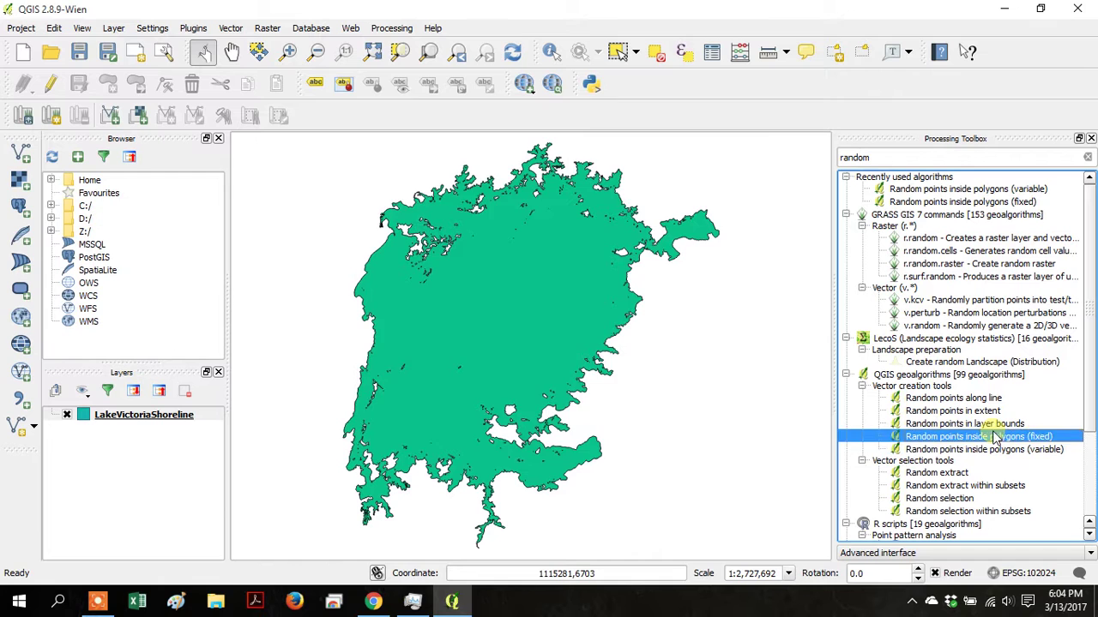
{"action": "double_click", "coordinate": [994, 437]}
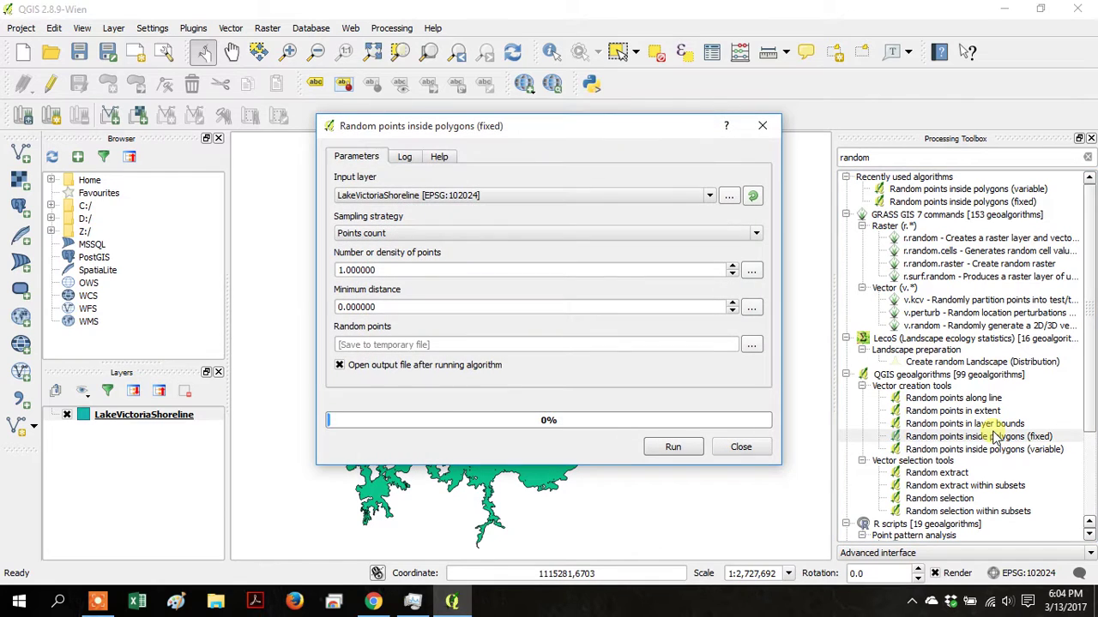
{"action": "triple_click", "coordinate": [473, 275]}
{"action": "type", "text": "100"}
{"action": "triple_click", "coordinate": [485, 312]}
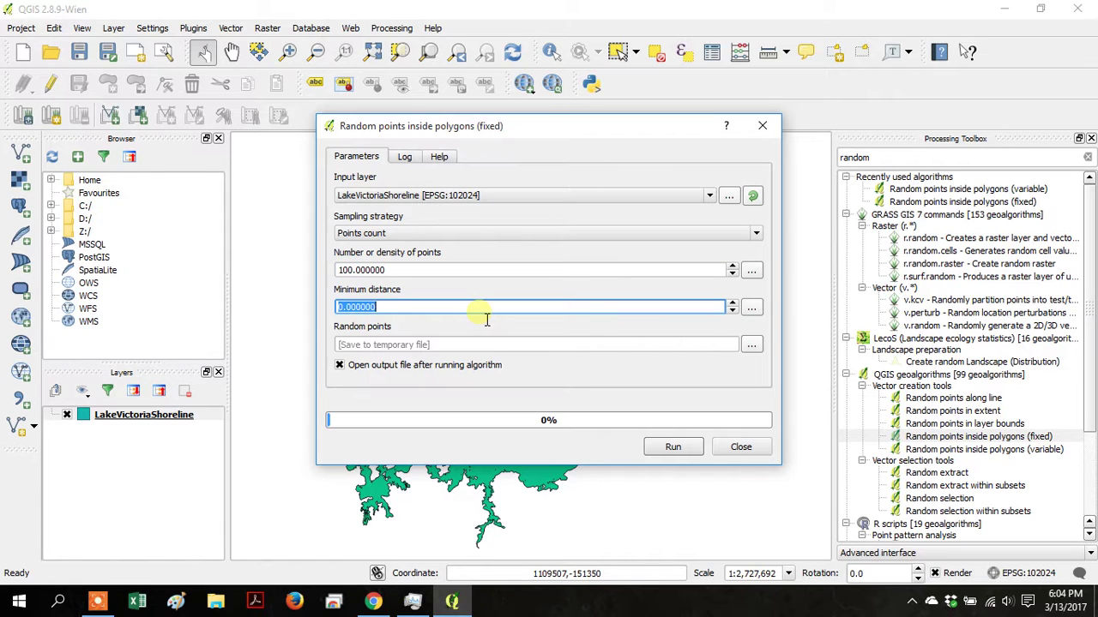
Examine the LakeVictoriaShoreline layer's metadata for the measurement units of its spatial reference system
{"action": "right_click", "coordinate": [150, 418]}
{"action": "left_click", "coordinate": [183, 385]}
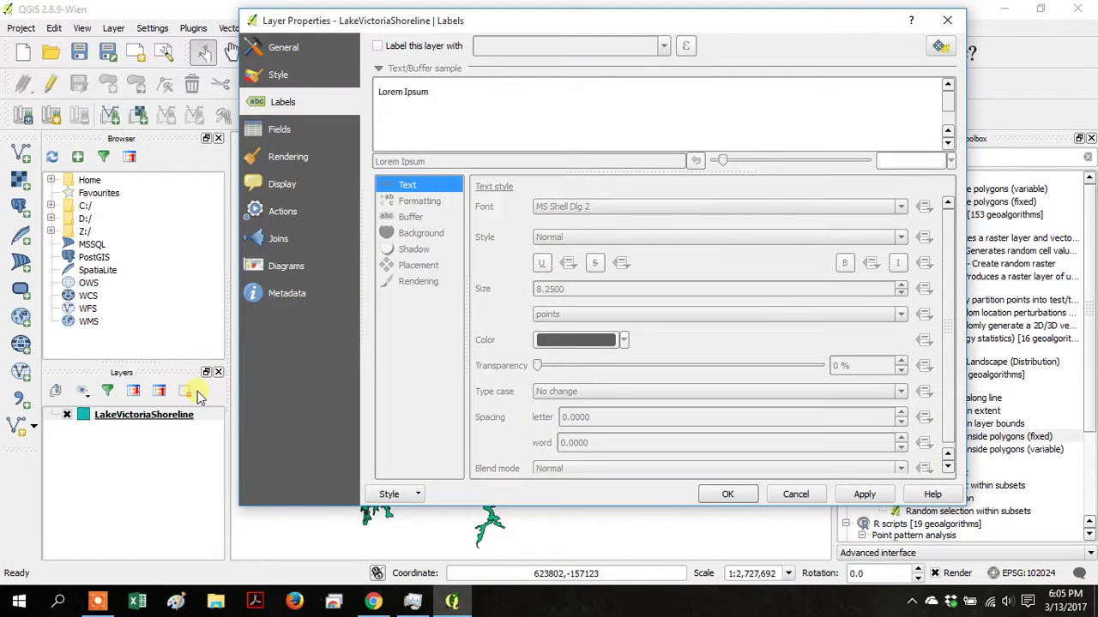
{"action": "left_click", "coordinate": [292, 291]}
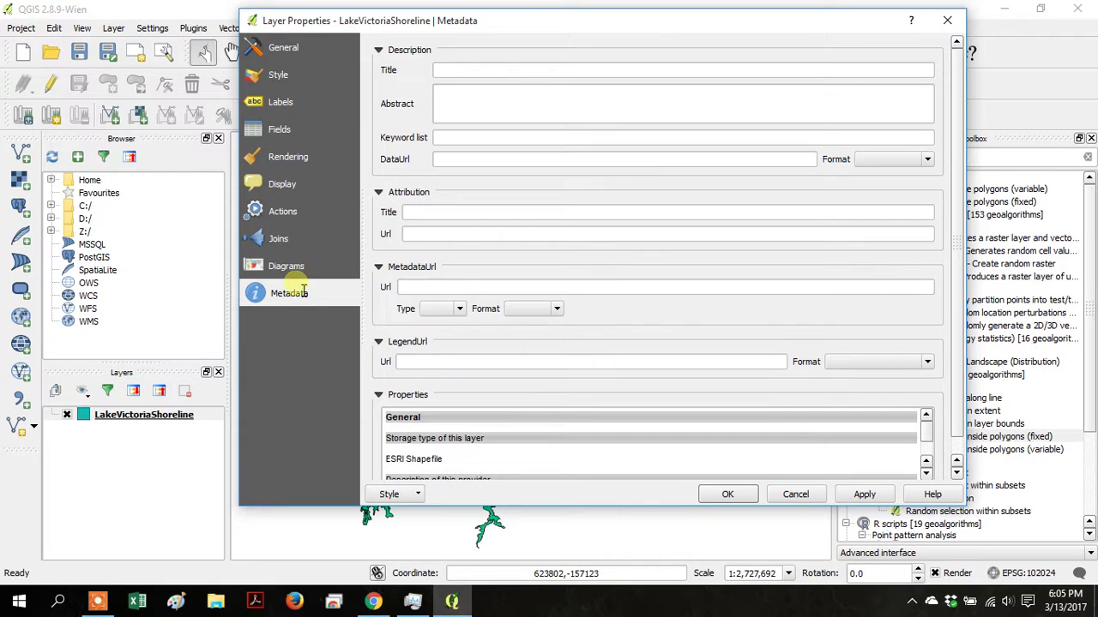
{"action": "left_click", "coordinate": [927, 474]}
{"action": "left_click", "coordinate": [927, 474]}
{"action": "left_click", "coordinate": [927, 474]}
{"action": "left_click", "coordinate": [927, 475]}
{"action": "left_click", "coordinate": [927, 474]}
{"action": "left_click", "coordinate": [927, 474]}
{"action": "left_click", "coordinate": [927, 474]}
{"action": "left_click", "coordinate": [927, 474]}
{"action": "left_click", "coordinate": [927, 475]}
{"action": "left_click", "coordinate": [927, 474]}
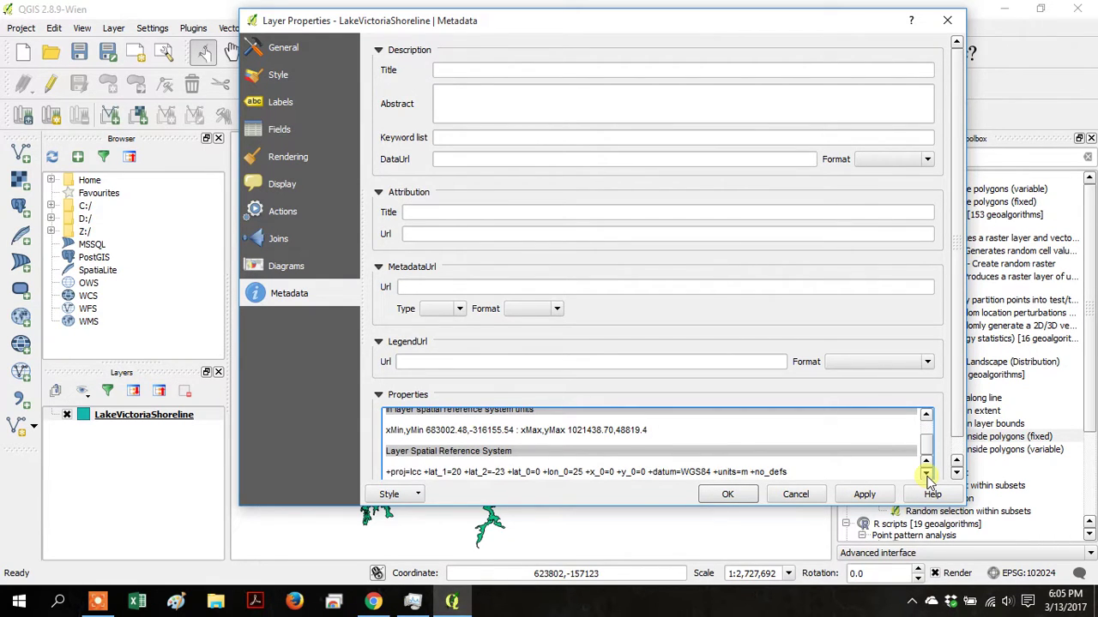
{"action": "double_click", "coordinate": [753, 473]}
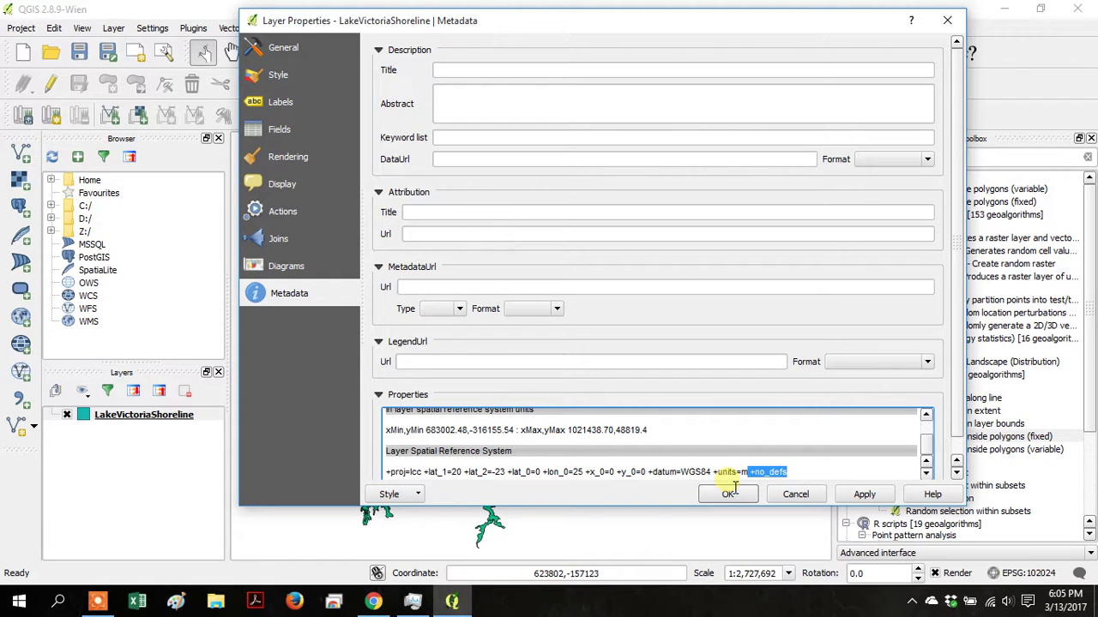
{"action": "left_click_drag", "start_coordinate": [748, 472], "coordinate": [733, 472]}
{"action": "left_click", "coordinate": [754, 481]}
{"action": "left_click_drag", "start_coordinate": [749, 472], "coordinate": [695, 473]}
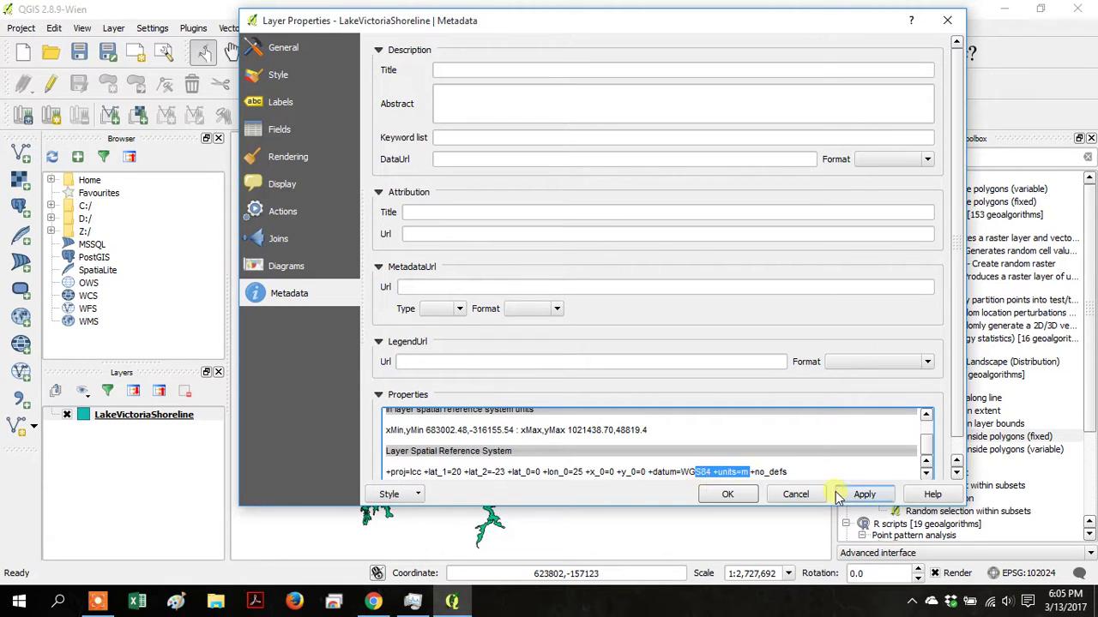
{"action": "left_click", "coordinate": [789, 497]}
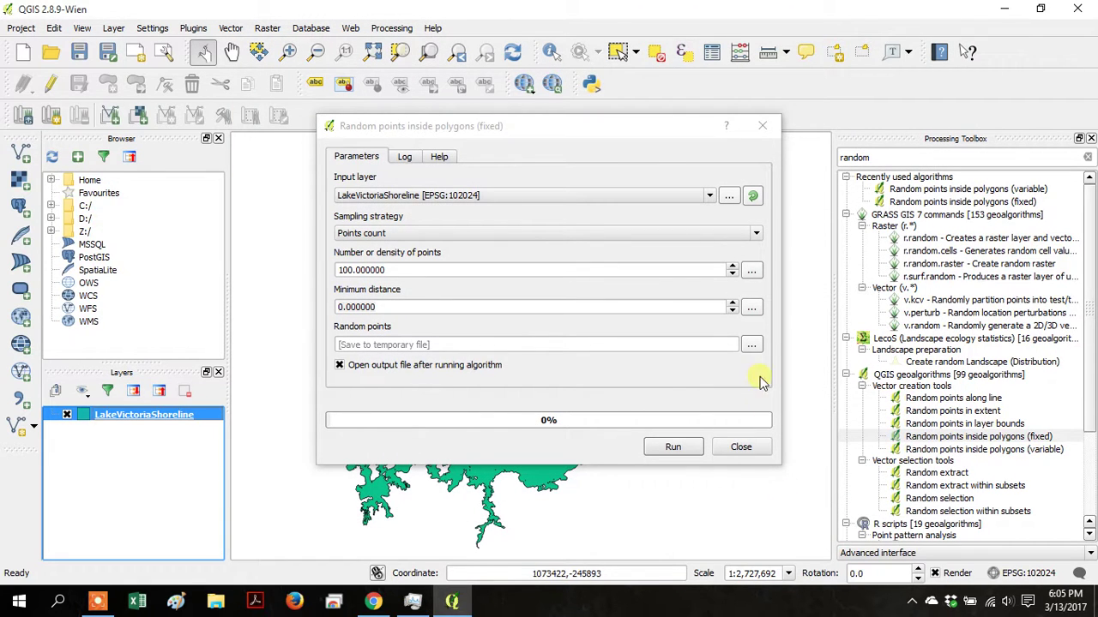
Turn off opening the output after the run and save the random points to C:\temp as random_points_100
{"action": "left_click", "coordinate": [358, 369]}
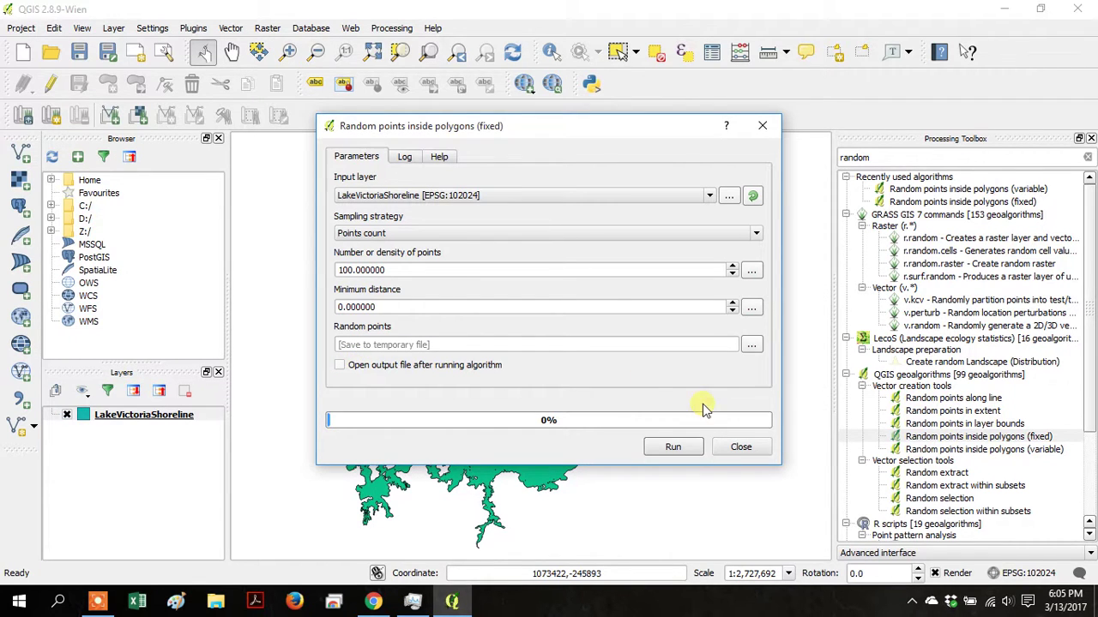
{"action": "left_click", "coordinate": [751, 346]}
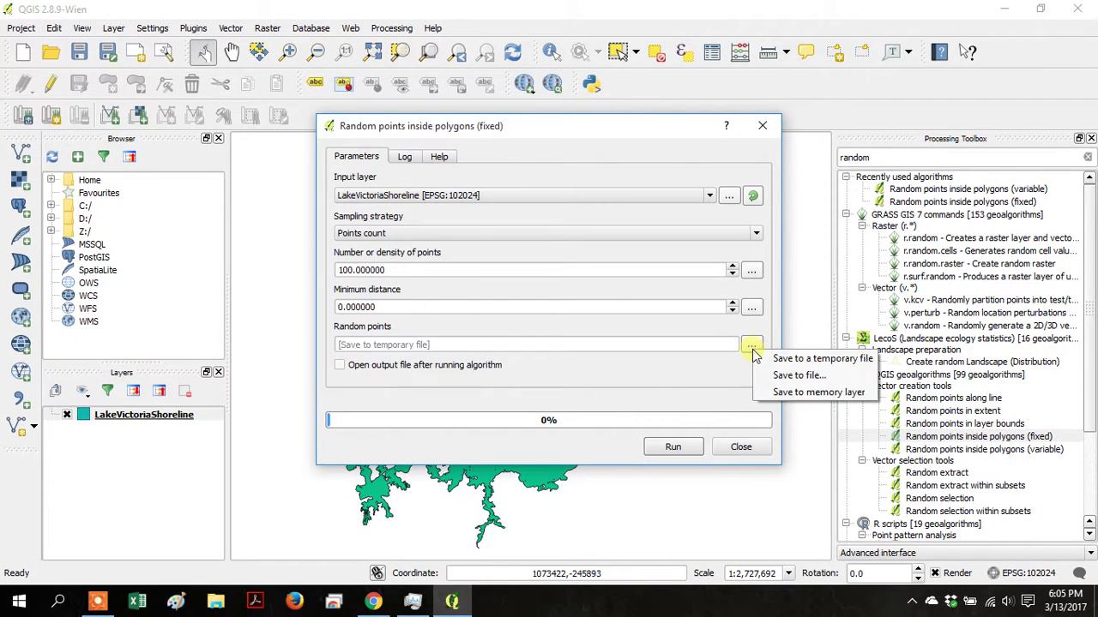
{"action": "left_click", "coordinate": [804, 376]}
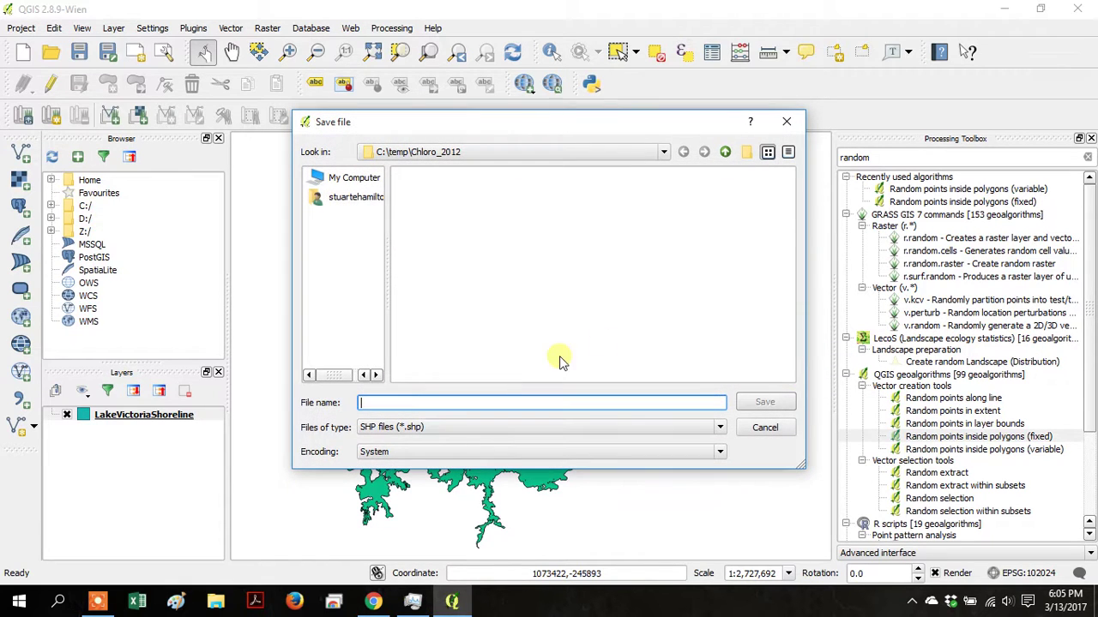
{"action": "left_click", "coordinate": [726, 152]}
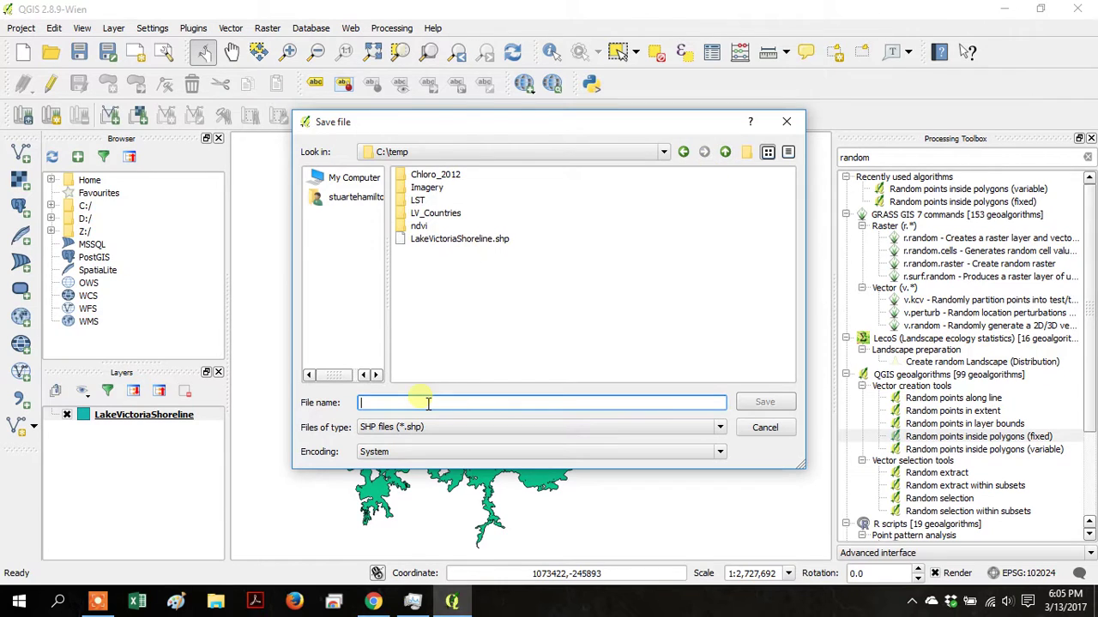
{"action": "type", "text": "random_points_100"}
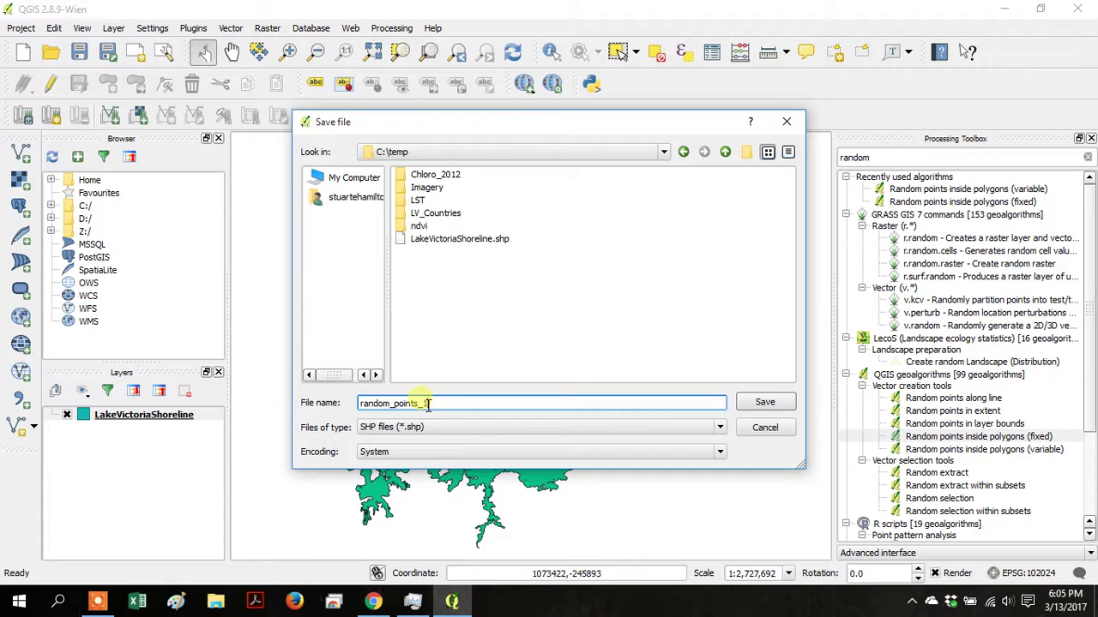
{"action": "left_click", "coordinate": [755, 404]}
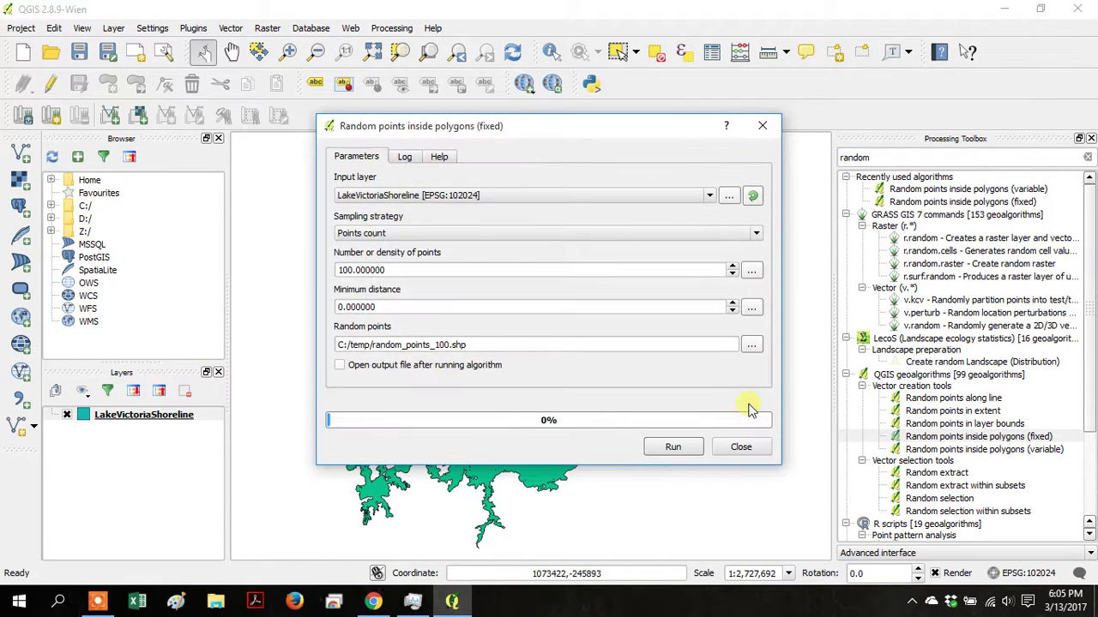
Set the minimum distance between points to 100 and run the random points algorithm
{"action": "double_click", "coordinate": [559, 314]}
{"action": "type", "text": "100"}
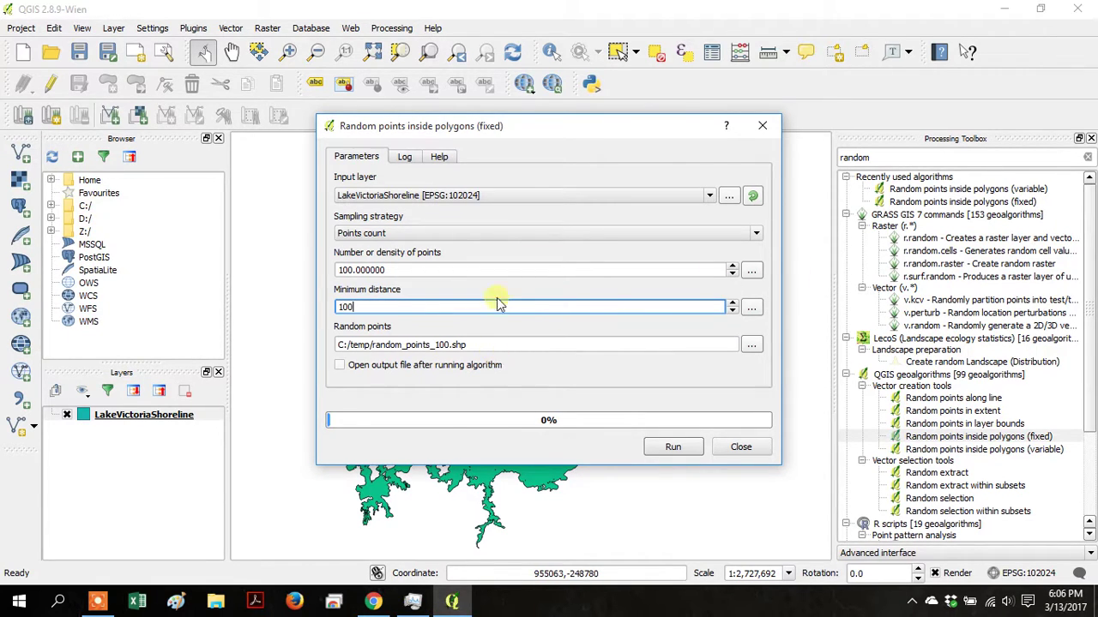
{"action": "left_click", "coordinate": [674, 448]}
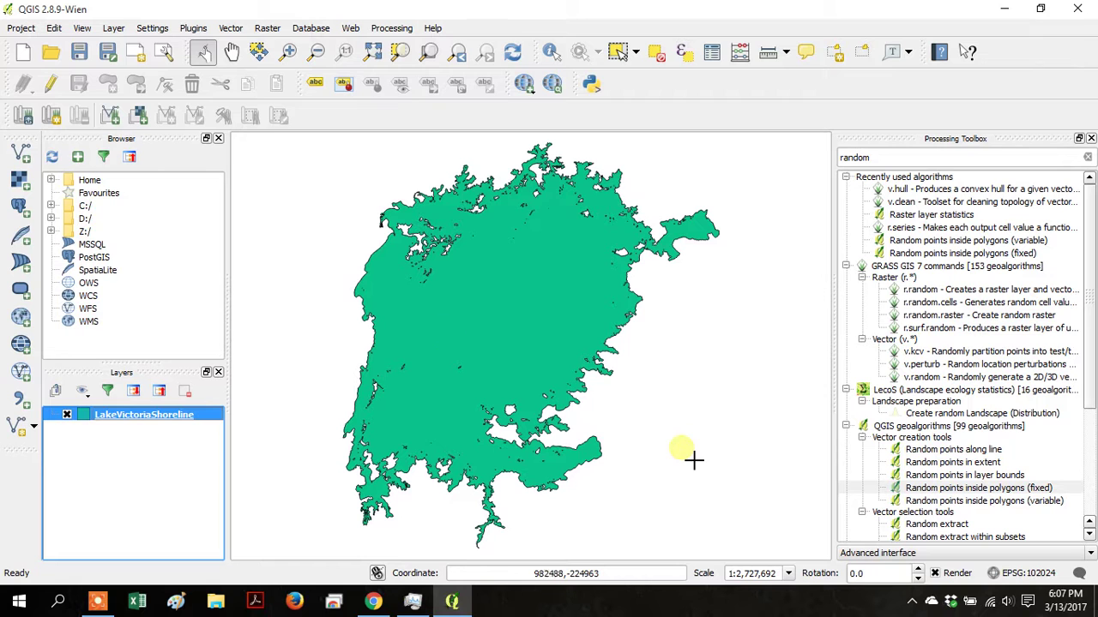
Add the shapefile random_points_100.shp from C:\temp to the map as a vector layer
{"action": "left_click", "coordinate": [20, 151]}
{"action": "left_click", "coordinate": [702, 332]}
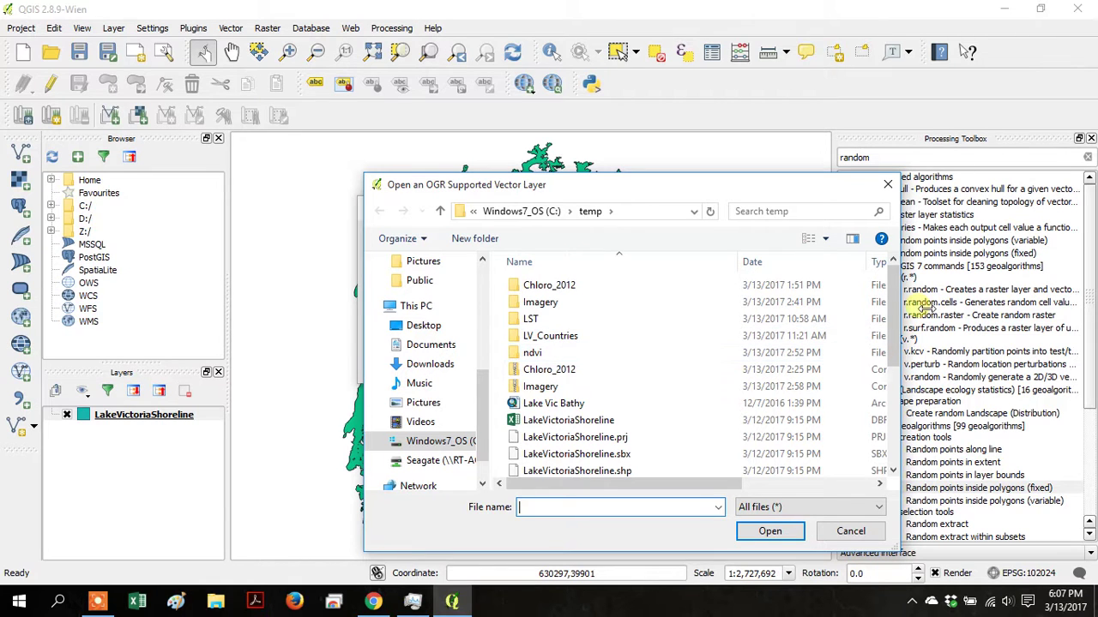
{"action": "scroll", "coordinate": [896, 360], "scroll_direction": "down", "scroll_amount": 2}
{"action": "scroll", "coordinate": [896, 386], "scroll_direction": "down", "scroll_amount": 1}
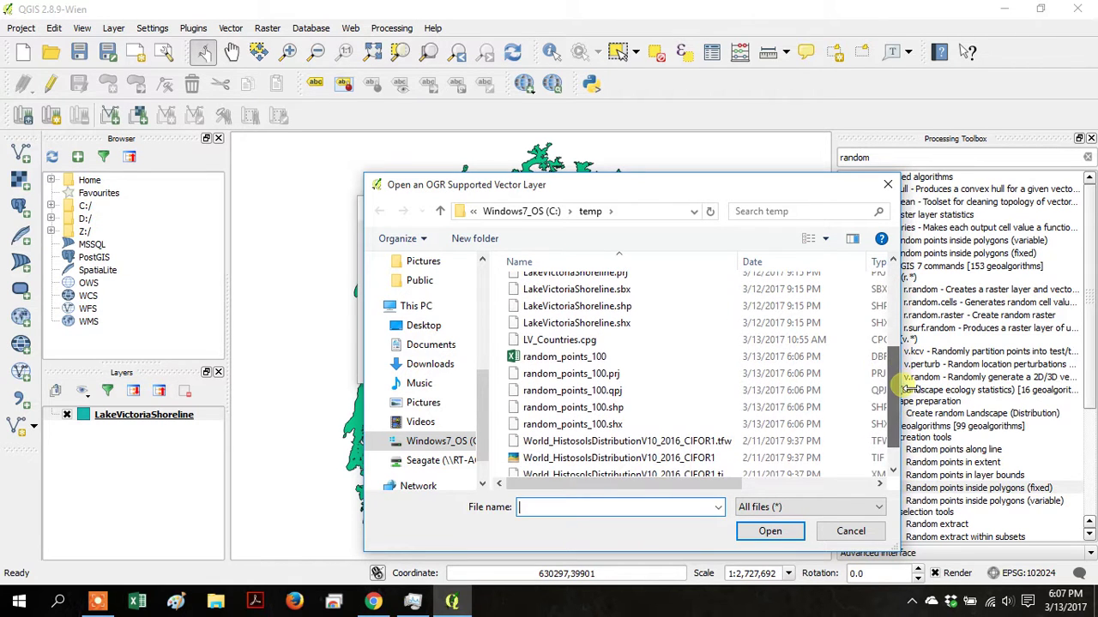
{"action": "double_click", "coordinate": [852, 414]}
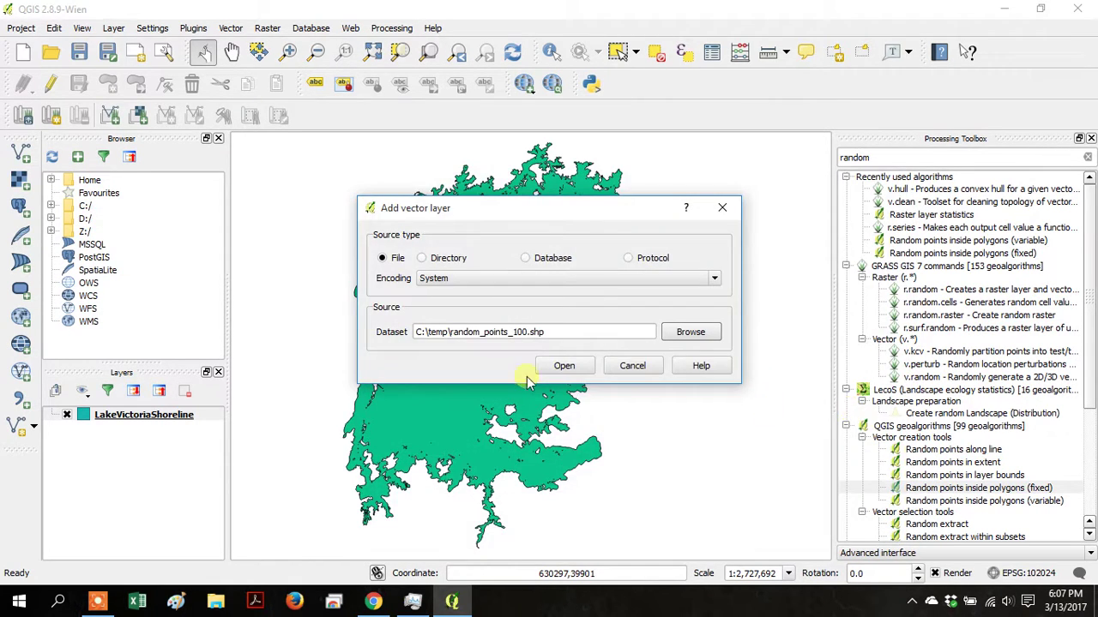
{"action": "left_click", "coordinate": [563, 364]}
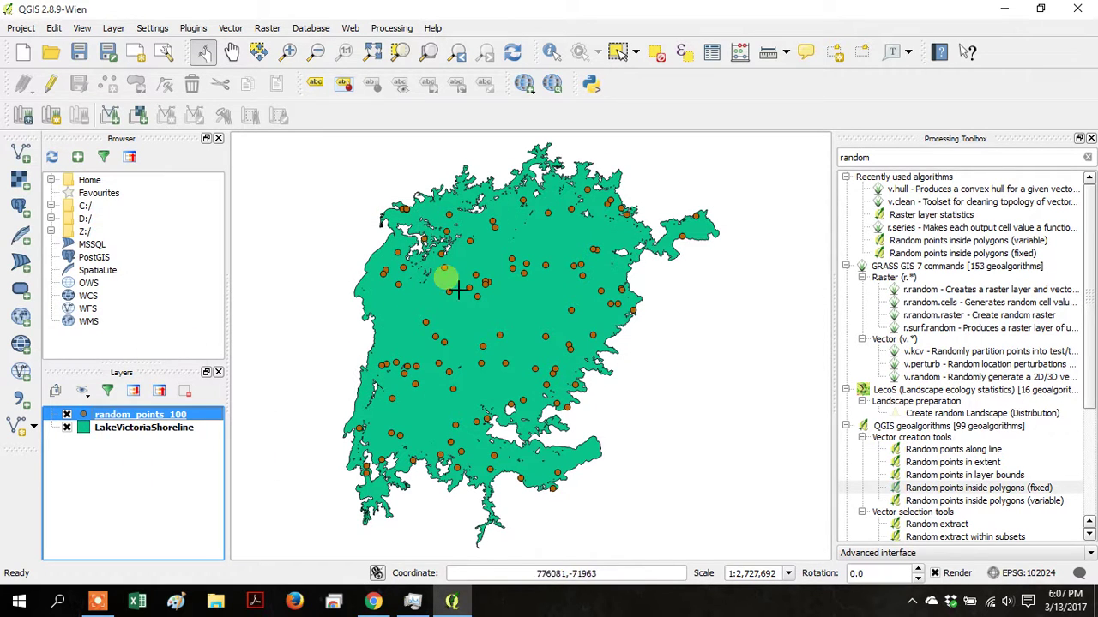
Show the feature count for the random_points_100 layer in the layer list
{"action": "right_click", "coordinate": [131, 418]}
{"action": "left_click", "coordinate": [207, 370]}
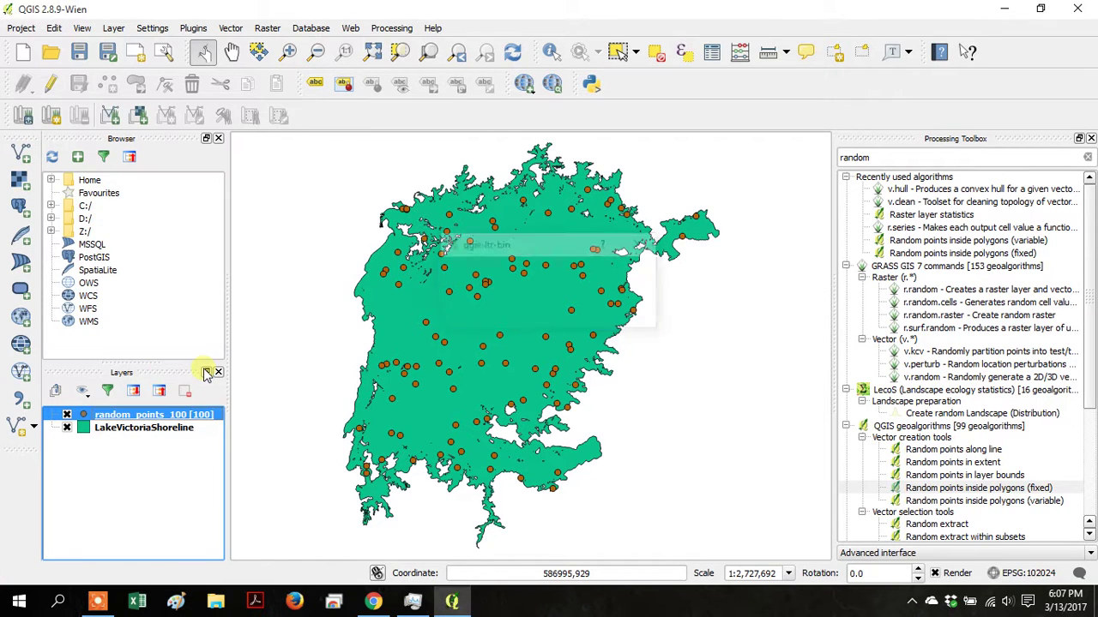
{"action": "right_click", "coordinate": [156, 417]}
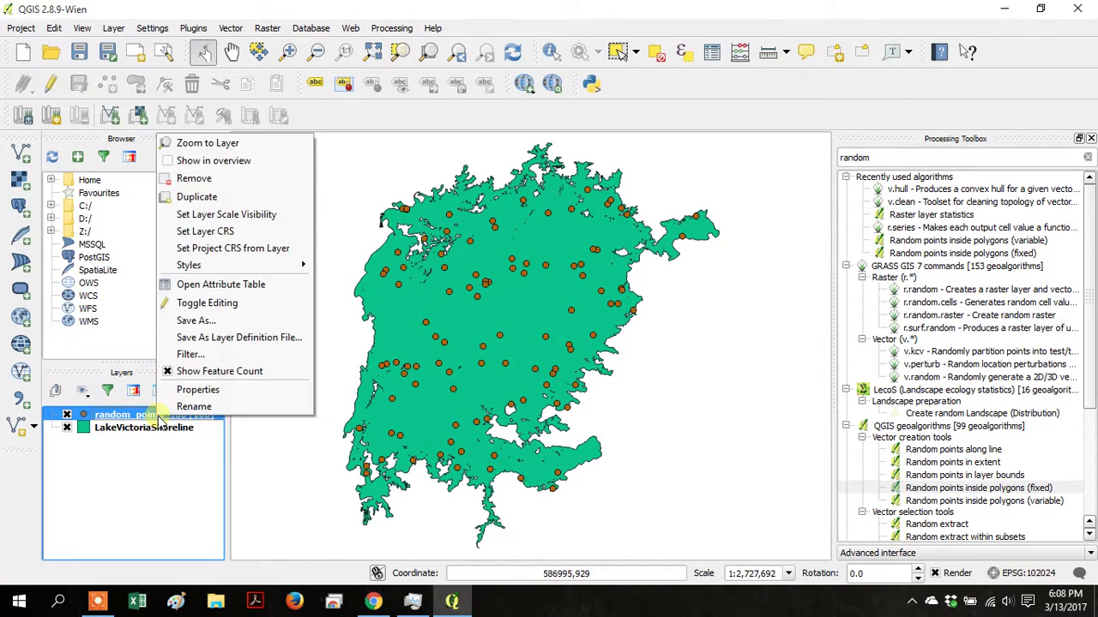
{"action": "left_click", "coordinate": [225, 374]}
{"action": "right_click", "coordinate": [161, 419]}
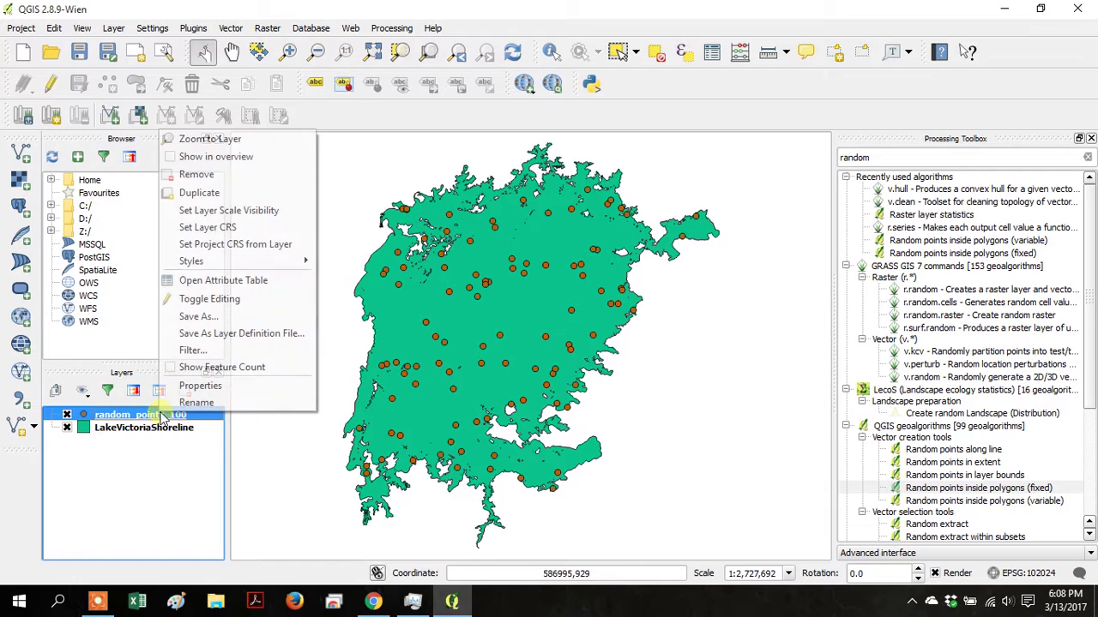
{"action": "left_click", "coordinate": [176, 368]}
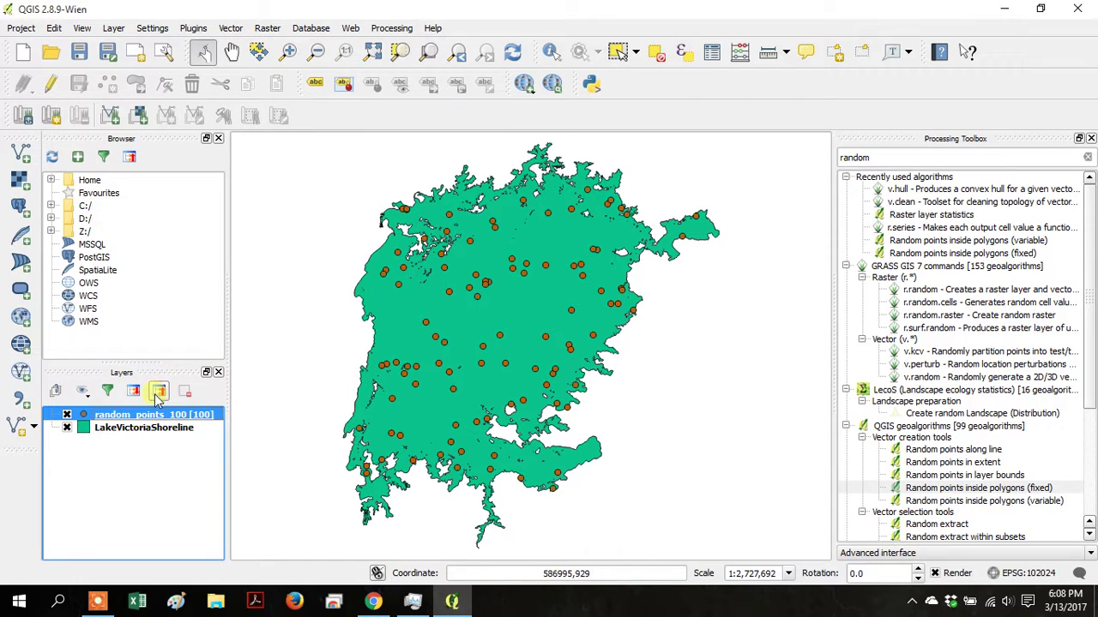
Examine the attribute table of random_points_100 from the first to the last record, then close it
{"action": "right_click", "coordinate": [154, 414]}
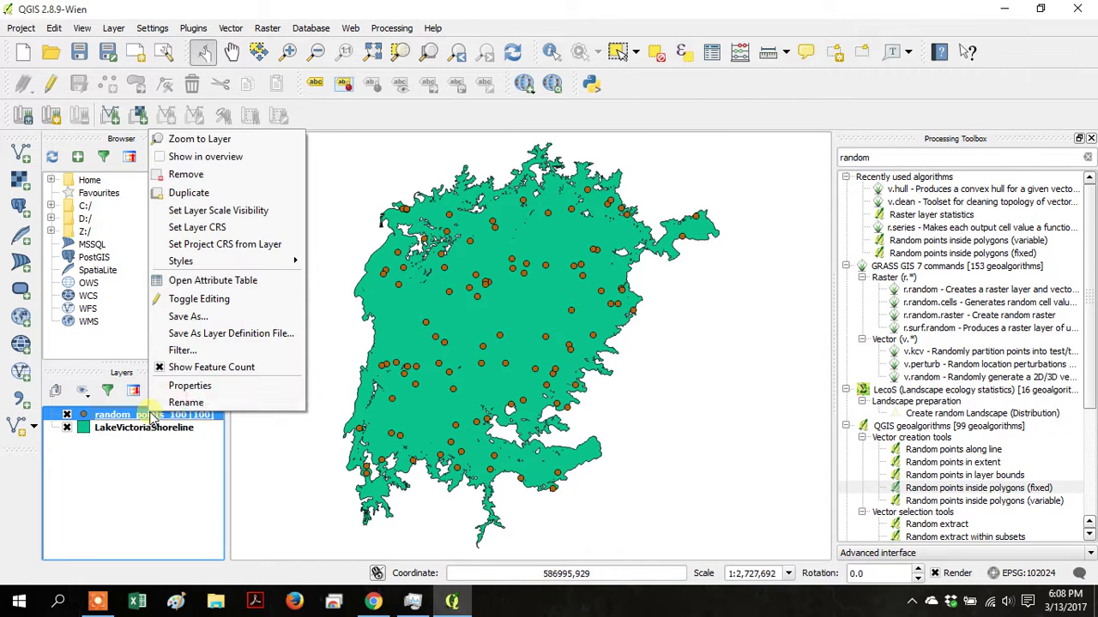
{"action": "left_click", "coordinate": [240, 285]}
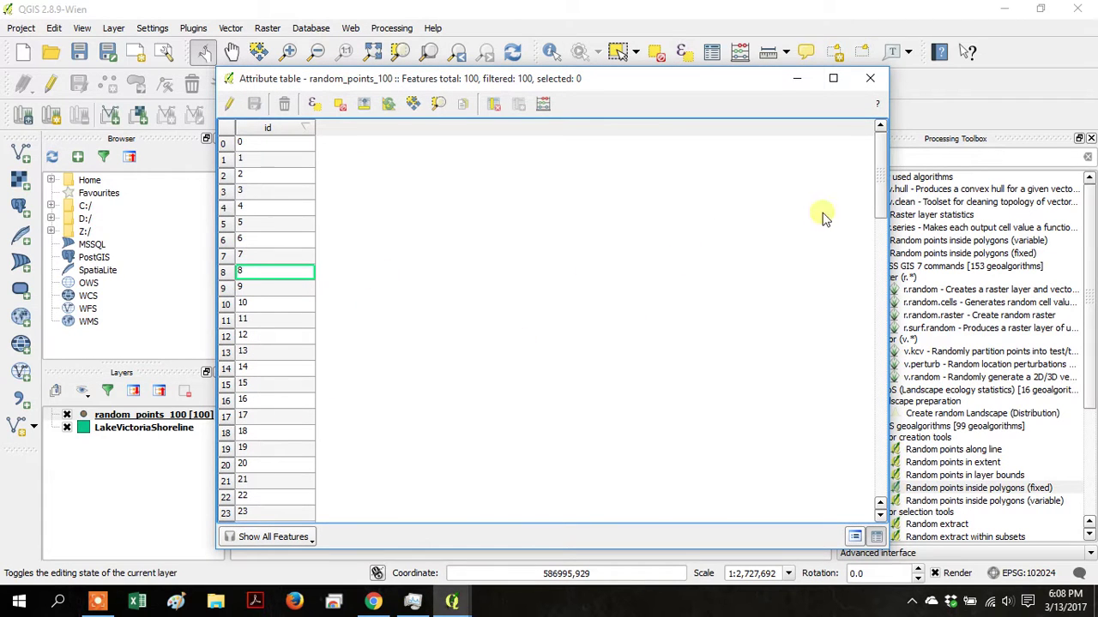
{"action": "left_click_drag", "start_coordinate": [884, 157], "coordinate": [848, 502]}
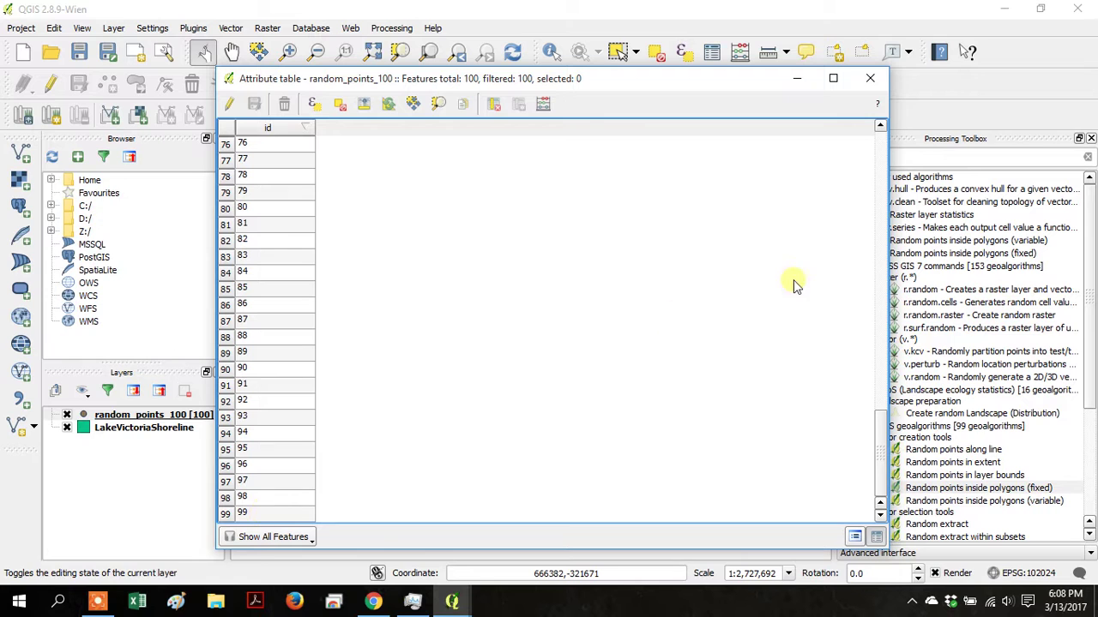
{"action": "left_click_drag", "start_coordinate": [884, 435], "coordinate": [891, 133]}
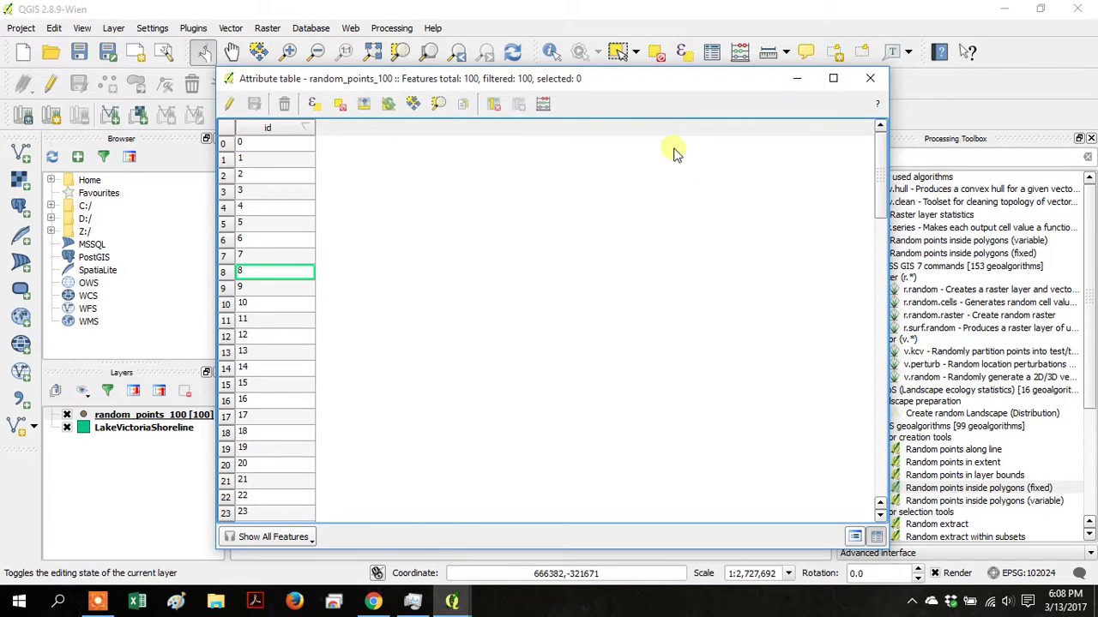
{"action": "left_click", "coordinate": [869, 78]}
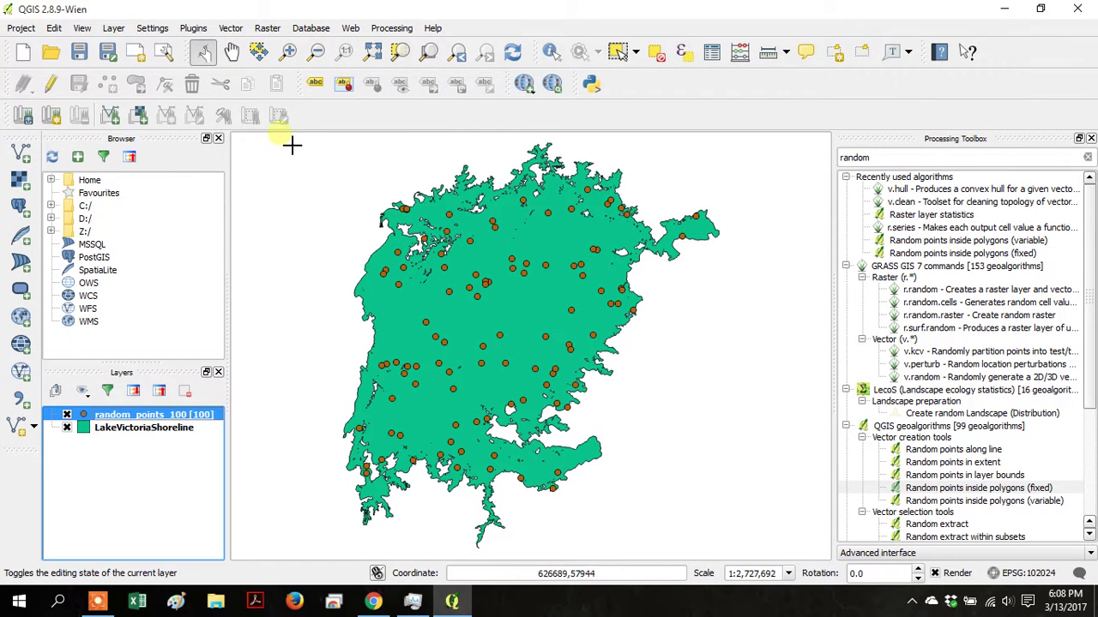
Measure the distance between two neighbouring random points in the tight cluster in the north-central part of the lake, then end the measurement
{"action": "left_click", "coordinate": [288, 51]}
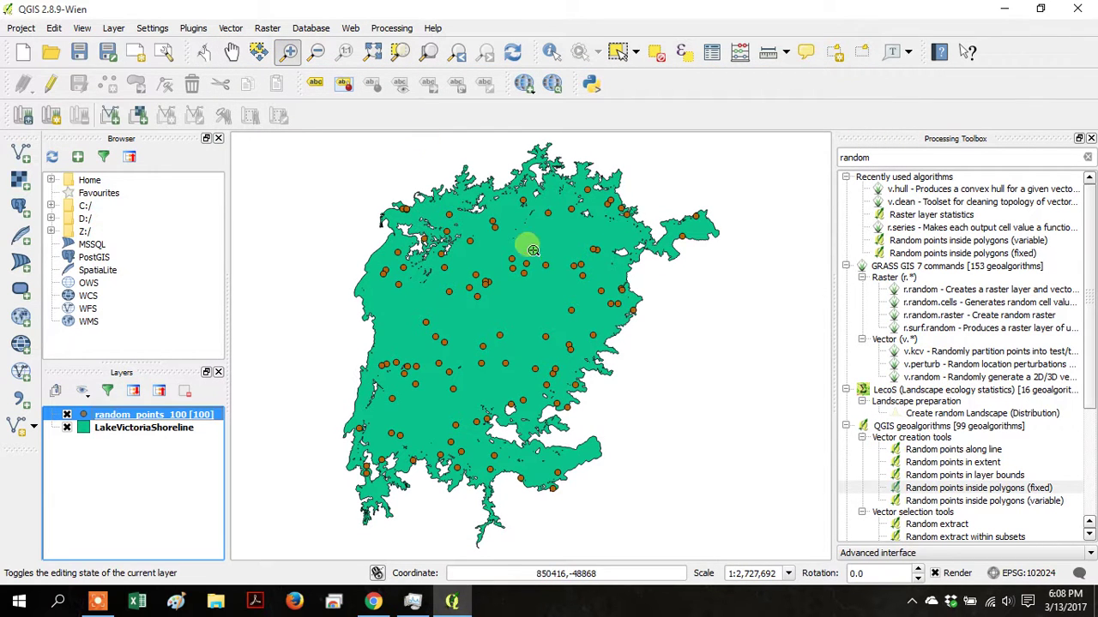
{"action": "left_click_drag", "start_coordinate": [474, 275], "coordinate": [502, 298]}
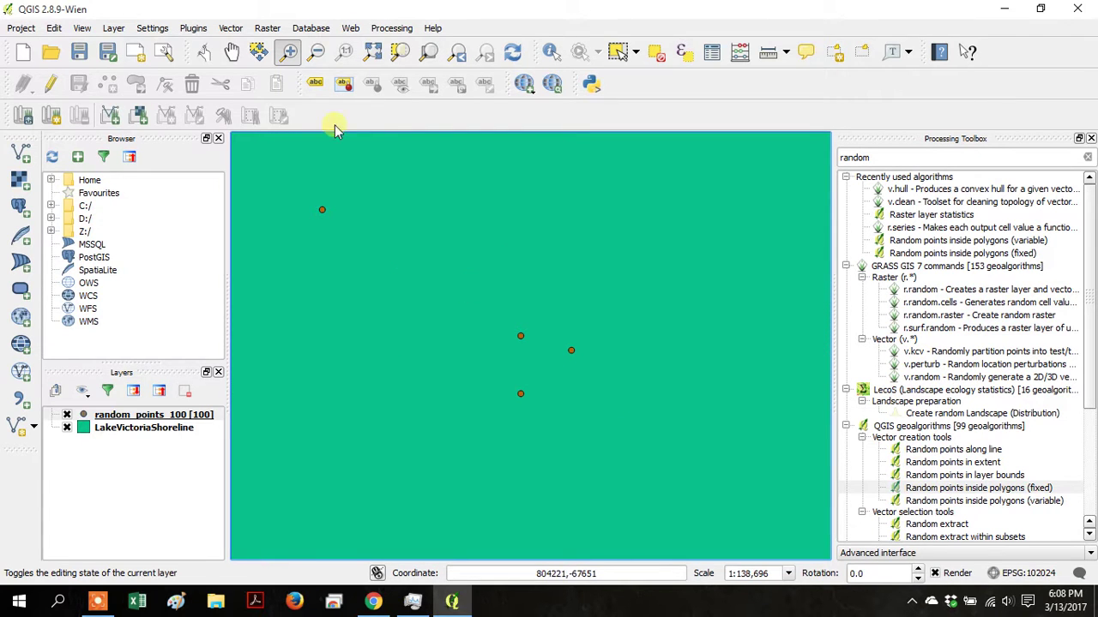
{"action": "left_click", "coordinate": [768, 52]}
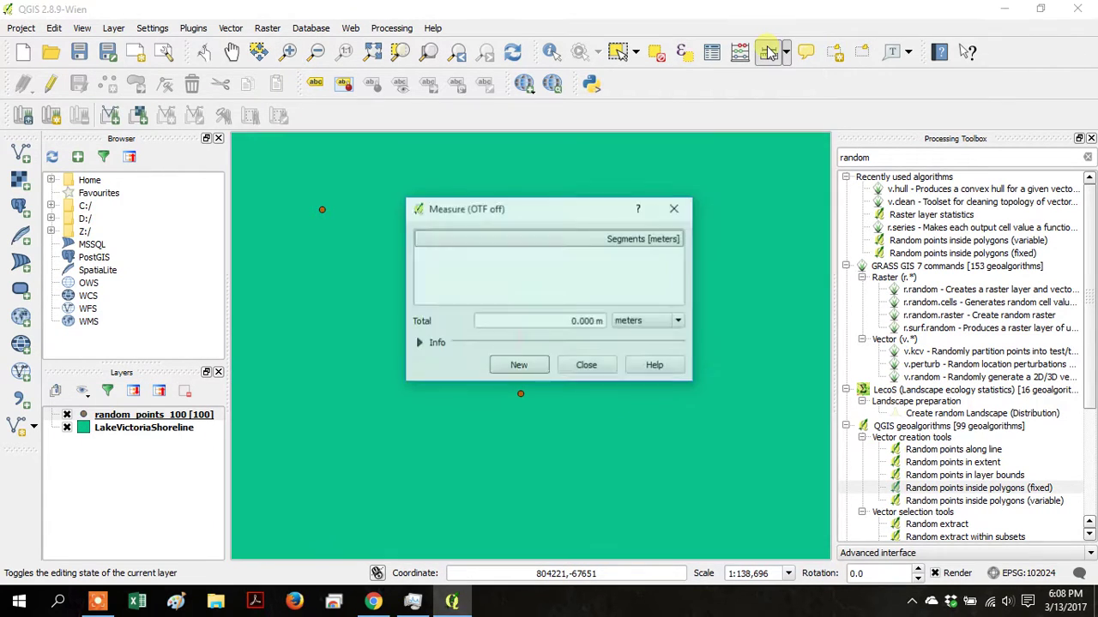
{"action": "left_click_drag", "start_coordinate": [586, 213], "coordinate": [324, 210]}
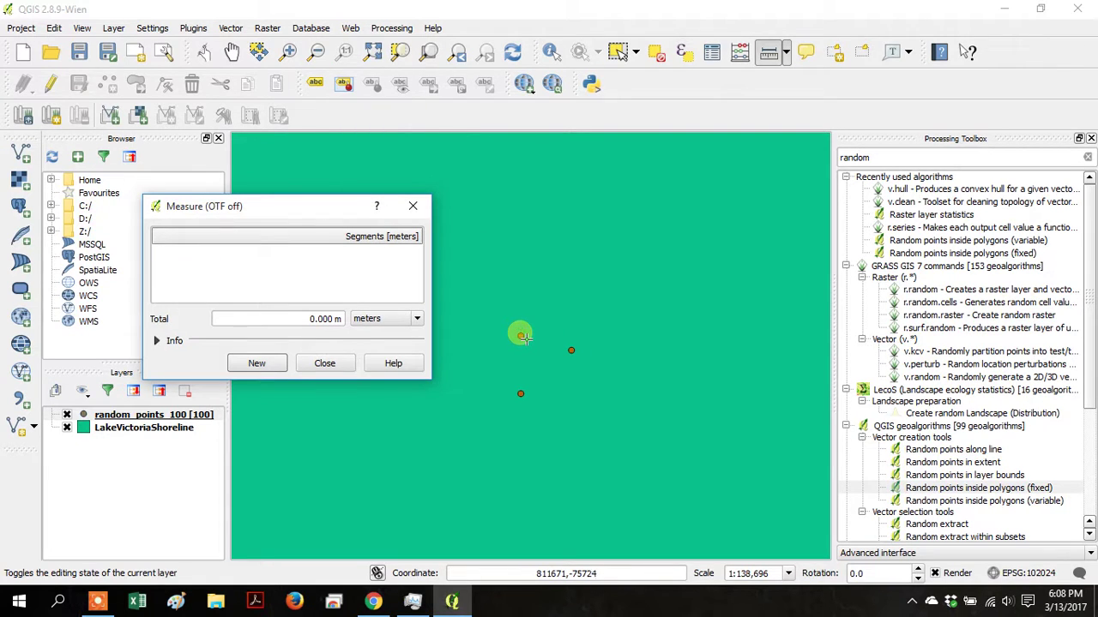
{"action": "left_click", "coordinate": [521, 337]}
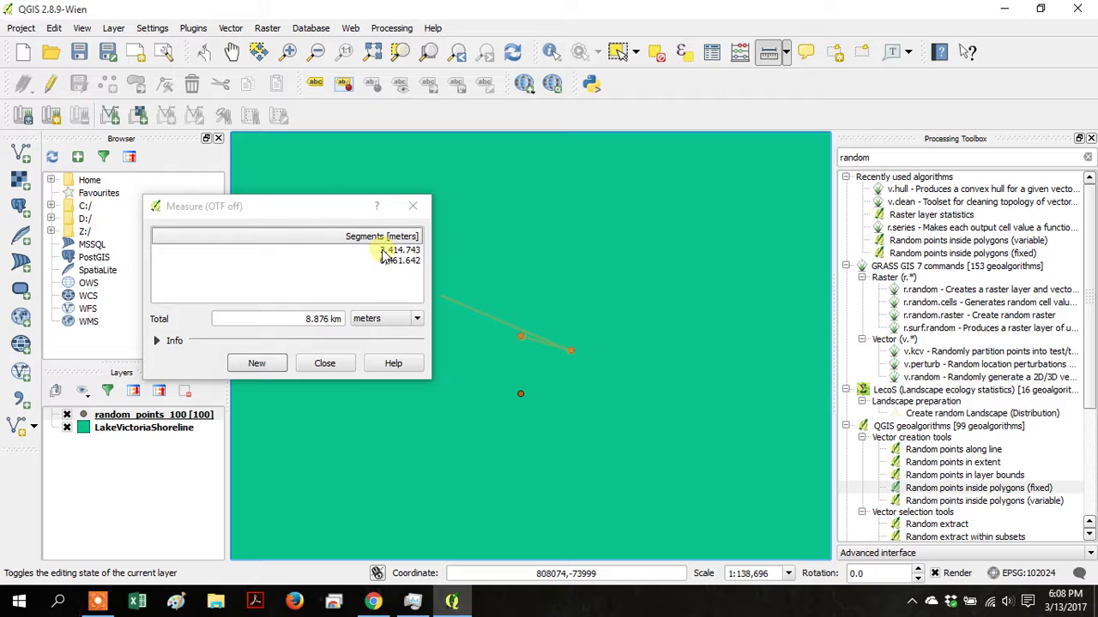
{"action": "left_click", "coordinate": [329, 364]}
{"action": "left_click", "coordinate": [103, 604]}
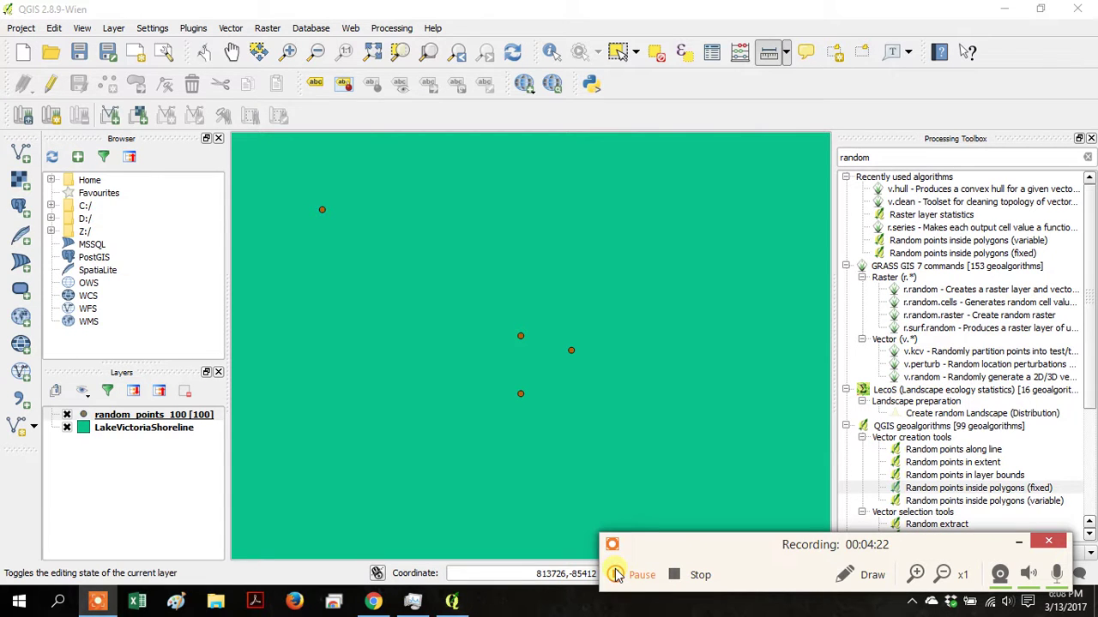
{"action": "left_click", "coordinate": [616, 574]}
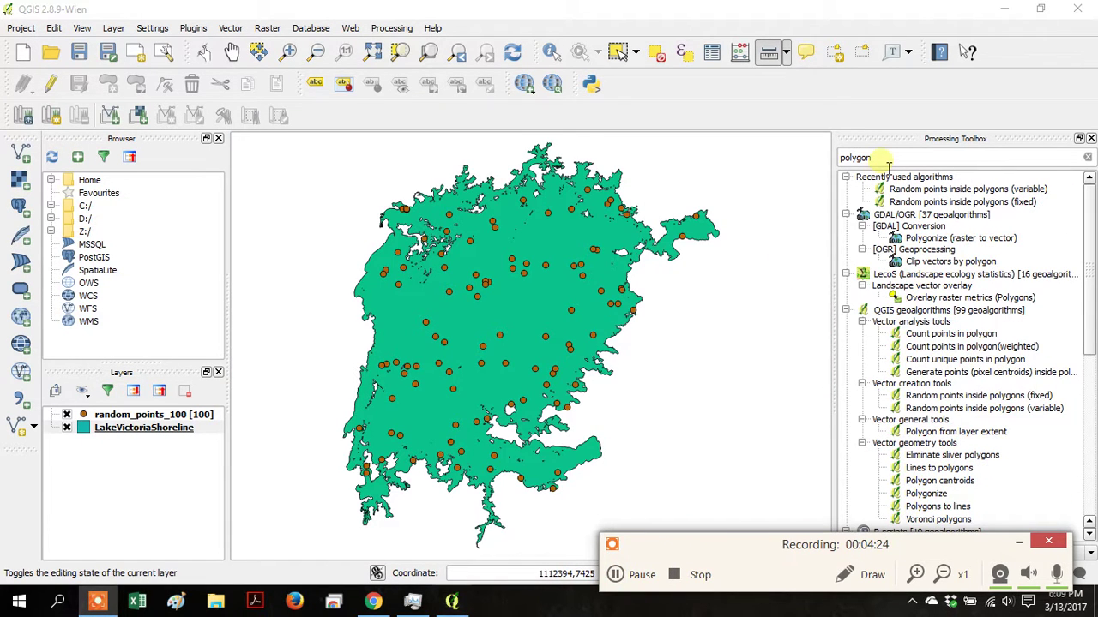
Open the Polygons to lines algorithm with LakeVictoriaShoreline as input and choose to save its output as a shapefile in C:\temp
{"action": "left_click", "coordinate": [889, 161]}
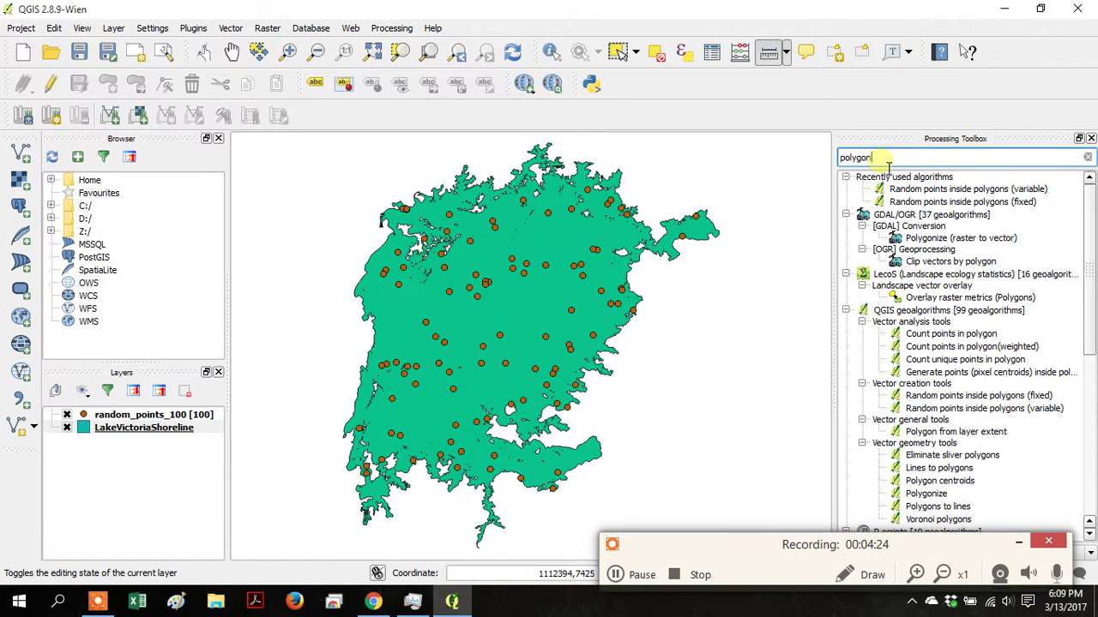
{"action": "type", "text": "s"}
{"action": "key", "text": "BackSpace"}
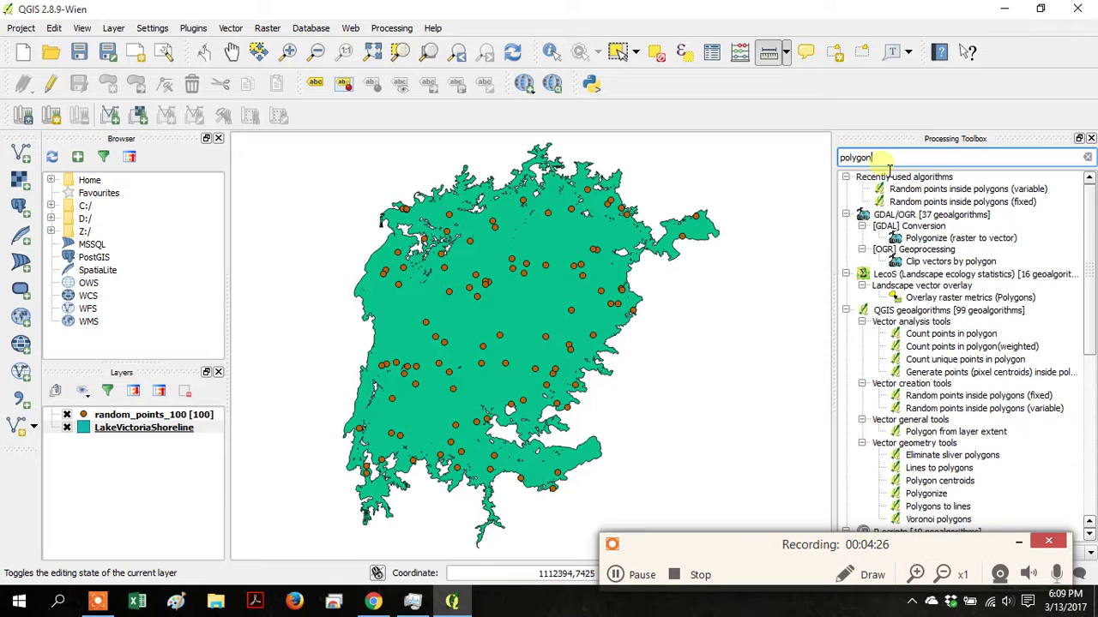
{"action": "double_click", "coordinate": [926, 507]}
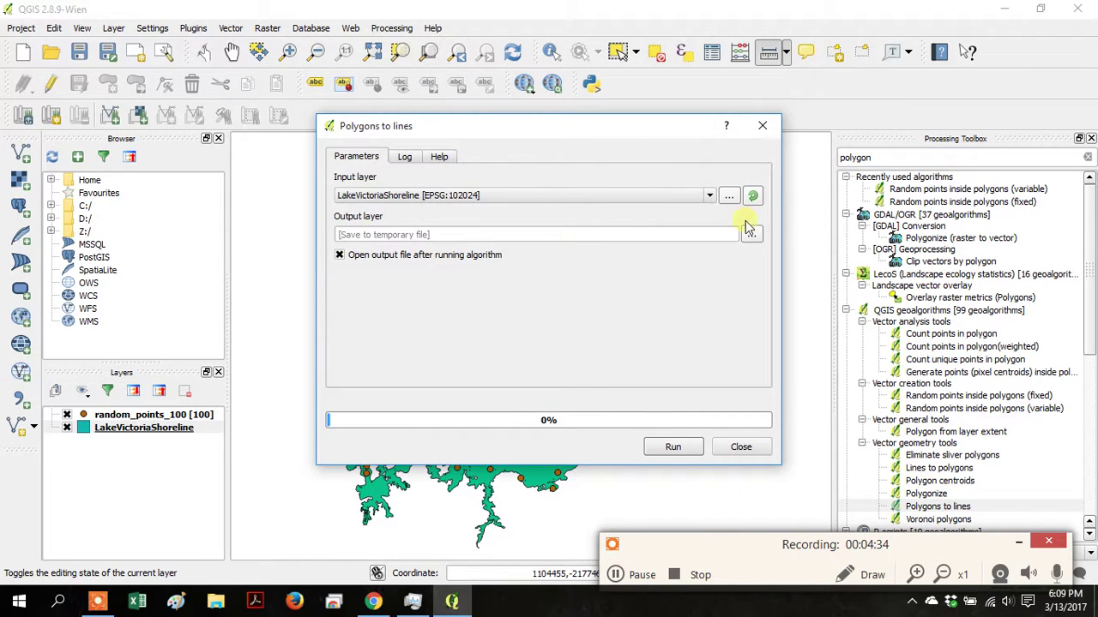
{"action": "left_click", "coordinate": [750, 235]}
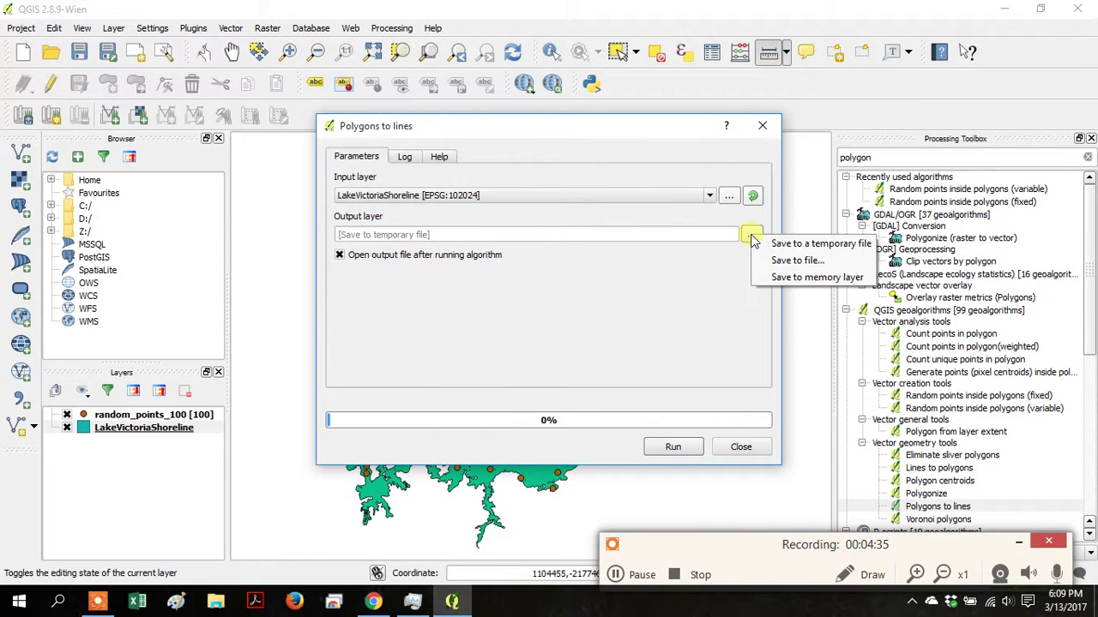
{"action": "left_click", "coordinate": [794, 260]}
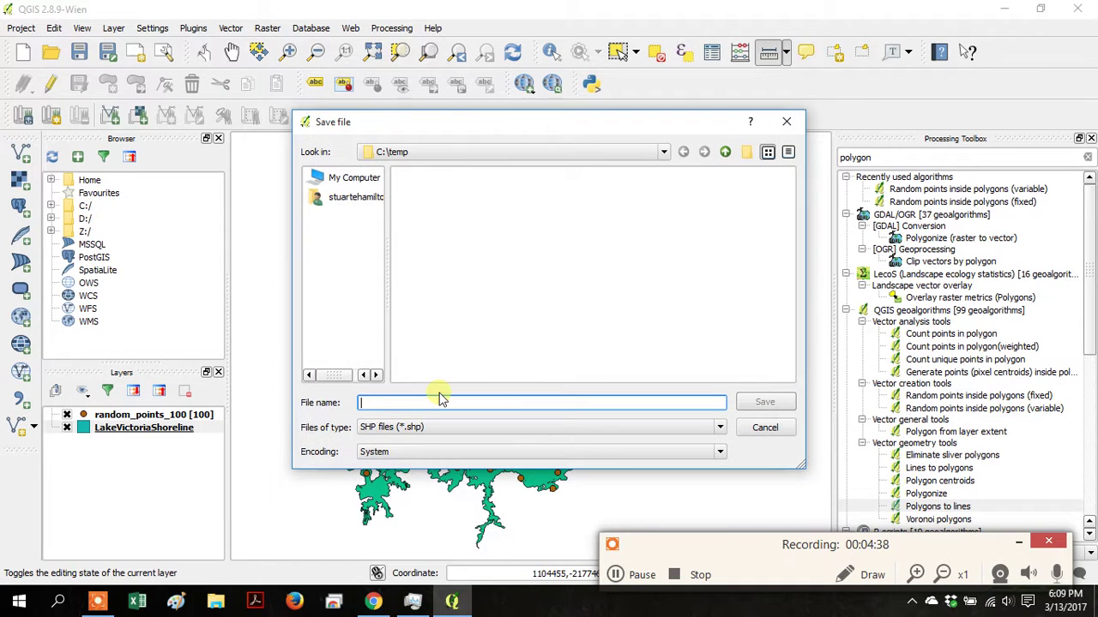